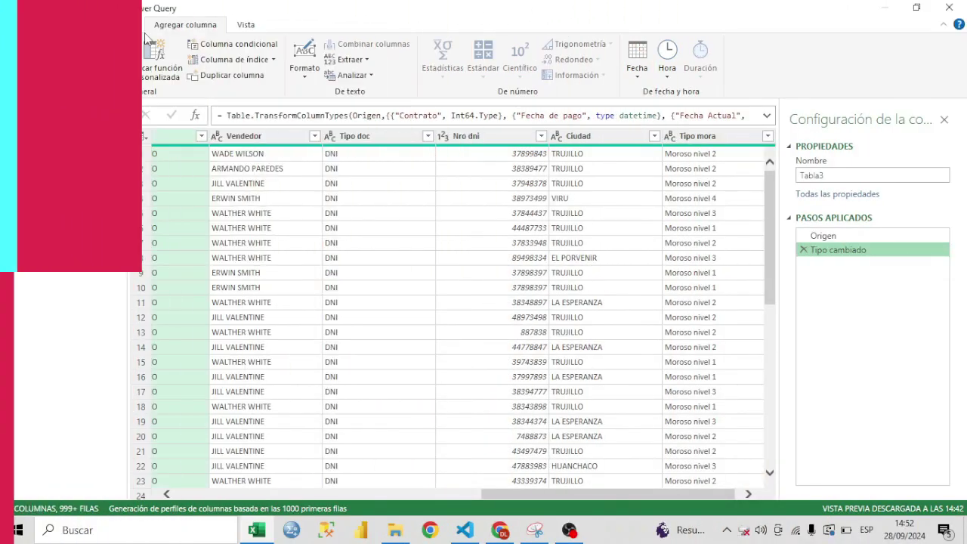
Compare the text tools for transforming existing columns with those for adding new ones, using the Nro dni column.
click(133, 30)
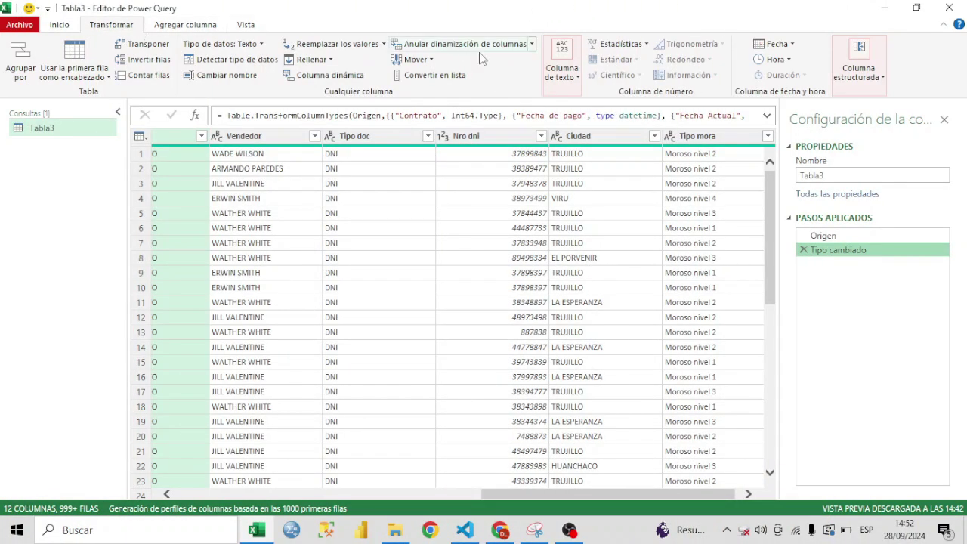
click(568, 75)
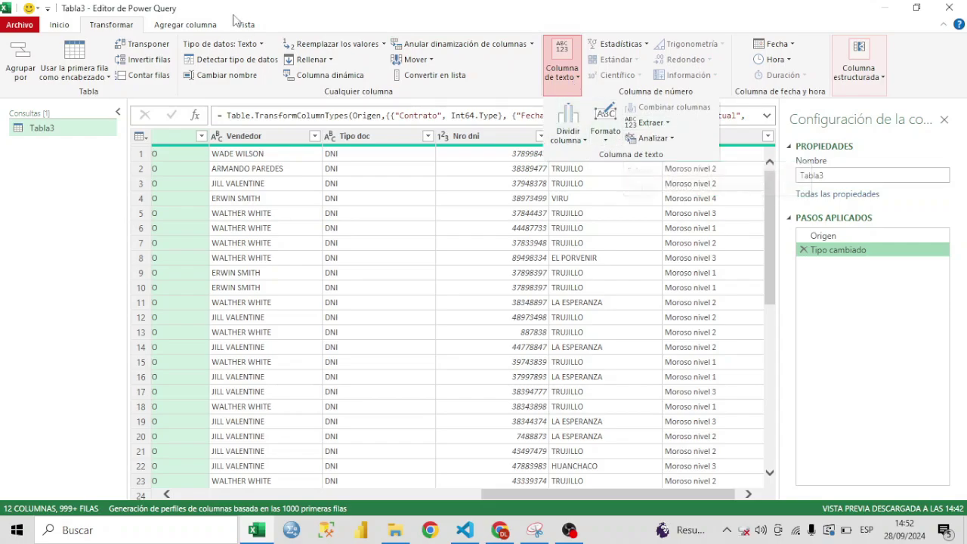
click(210, 31)
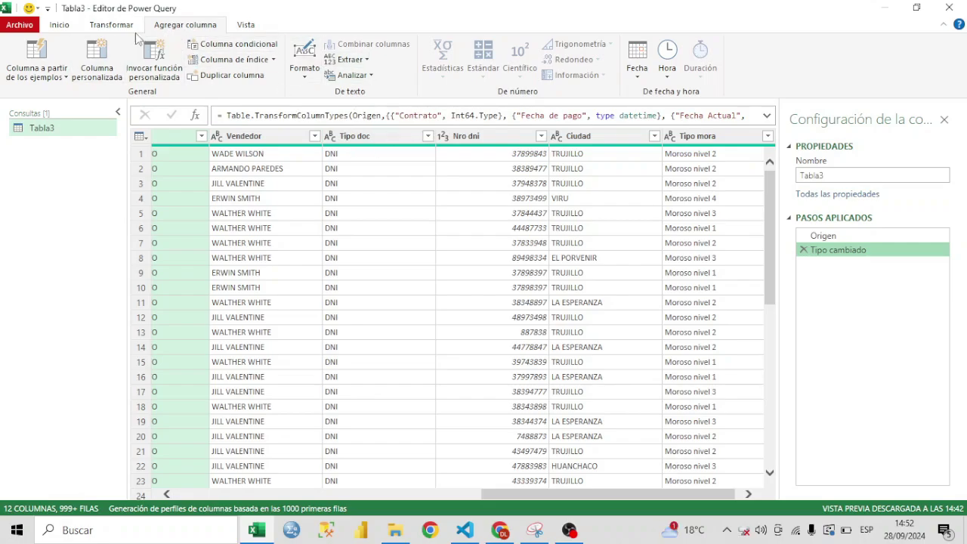
click(110, 28)
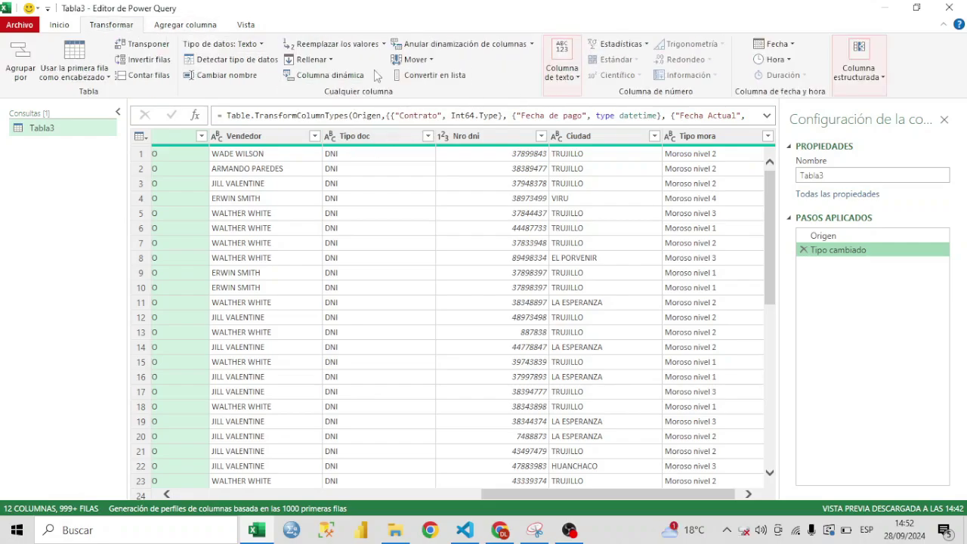
click(562, 69)
click(515, 125)
click(498, 155)
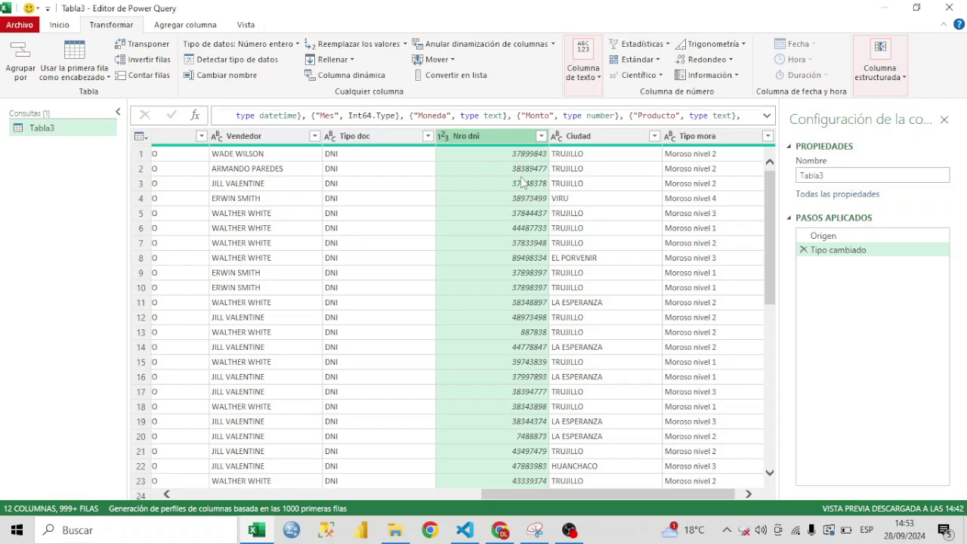
click(188, 25)
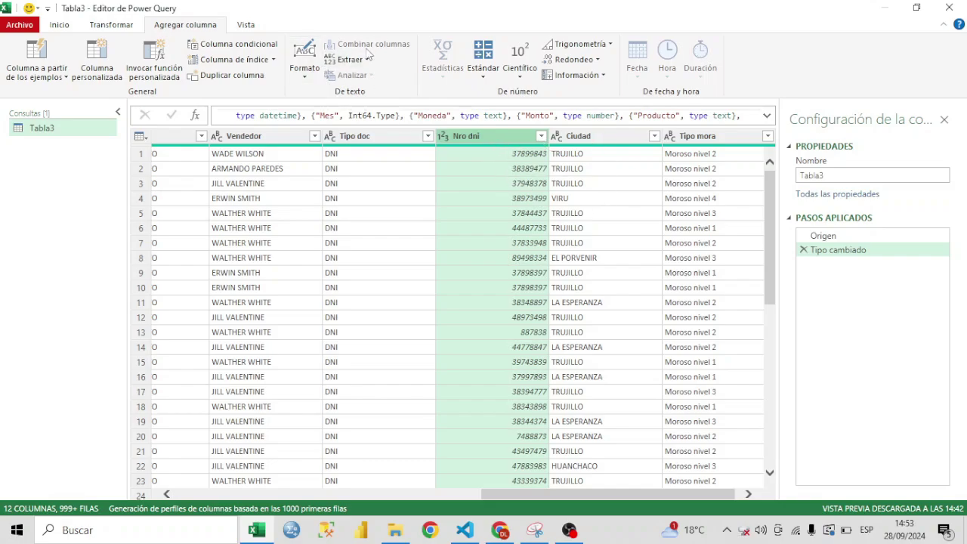
click(111, 25)
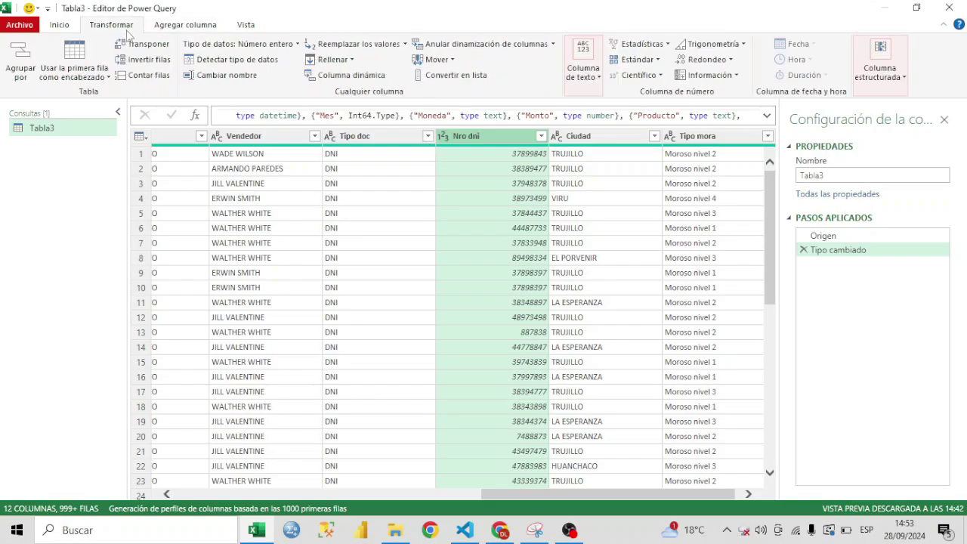
Merge the Vendedor and Nro dni columns in place with the custom separator "-" and the name "Vendedor y dni".
click(277, 136)
ctrl+click(510, 138)
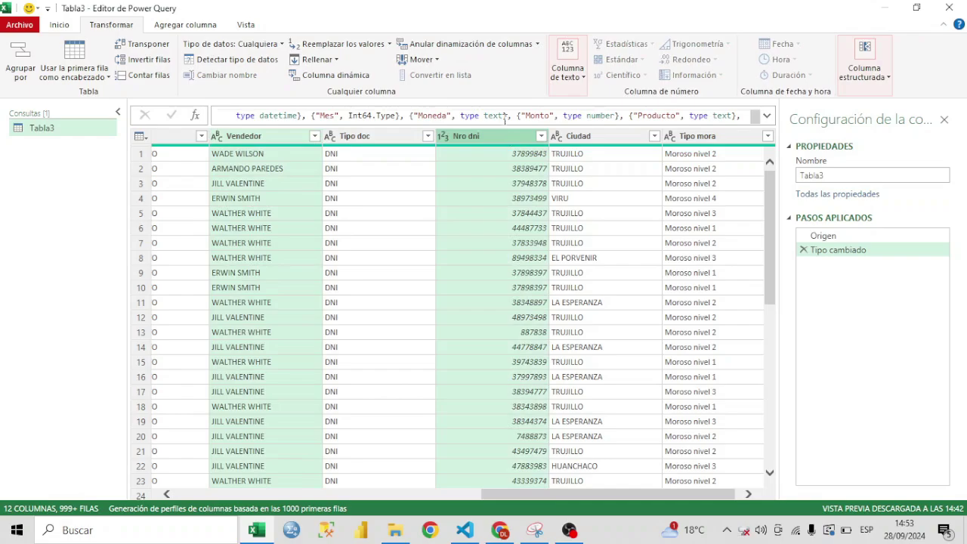
click(579, 86)
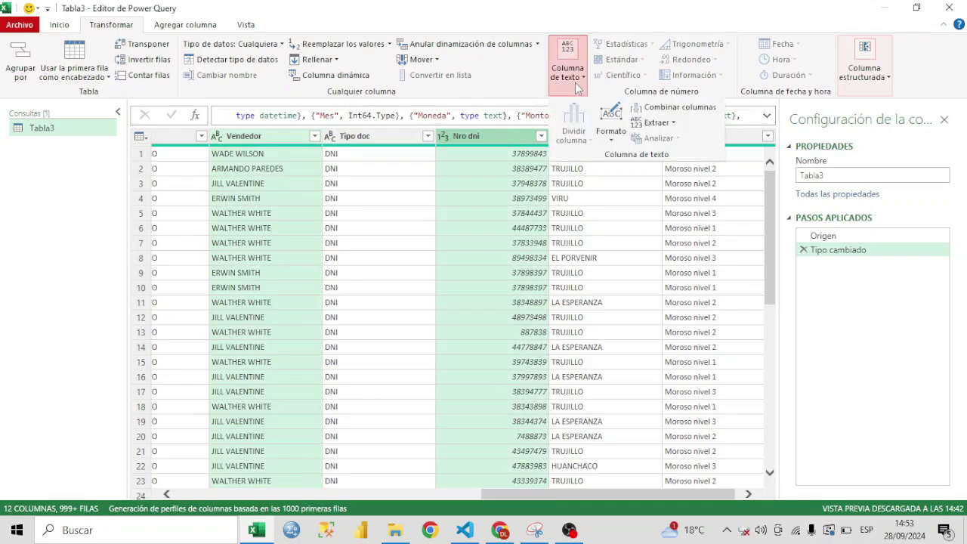
click(671, 107)
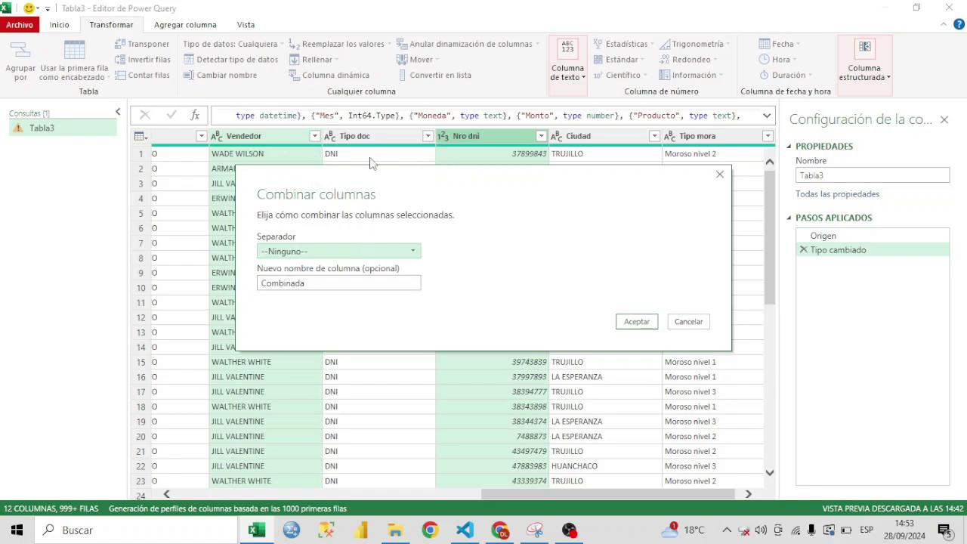
click(377, 251)
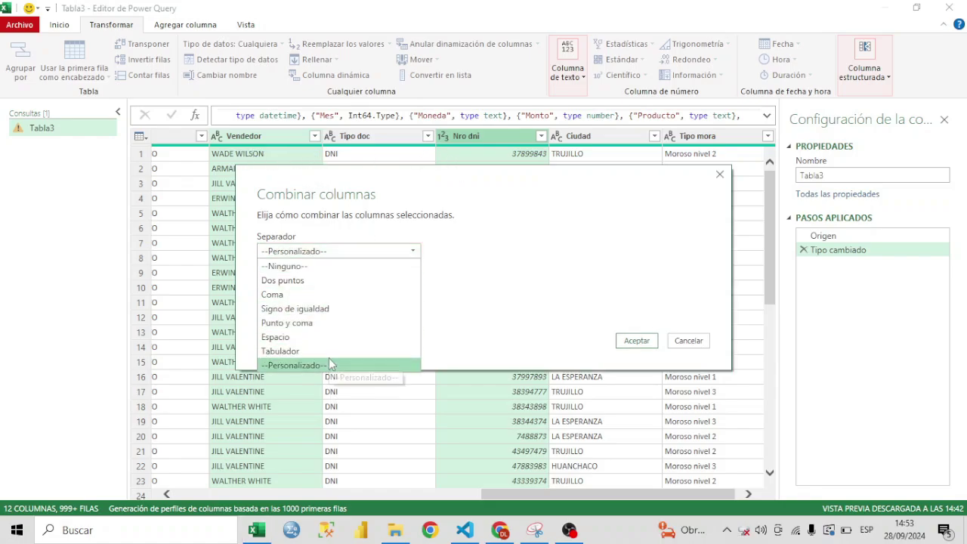
click(328, 363)
click(327, 270)
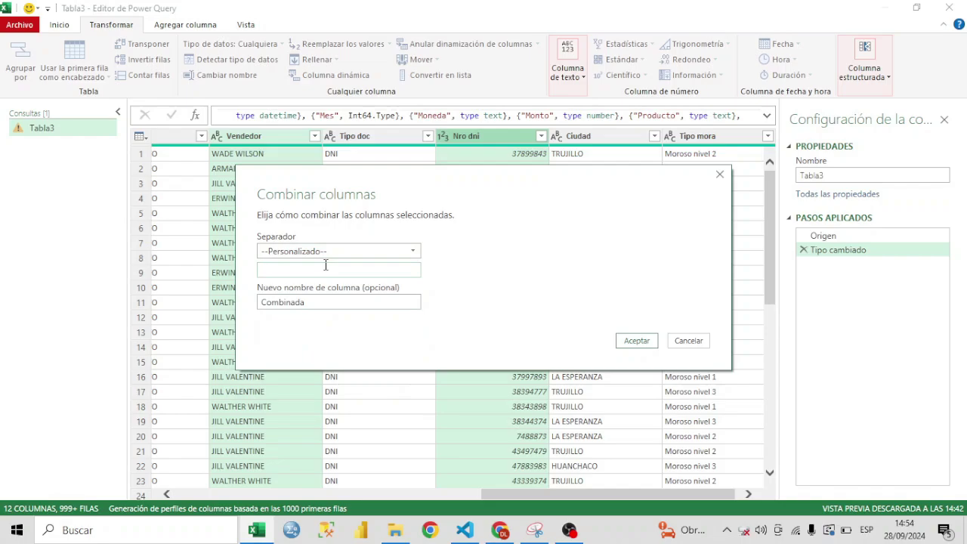
text(-)
key(Tab)
key(BackSpace)
click(636, 340)
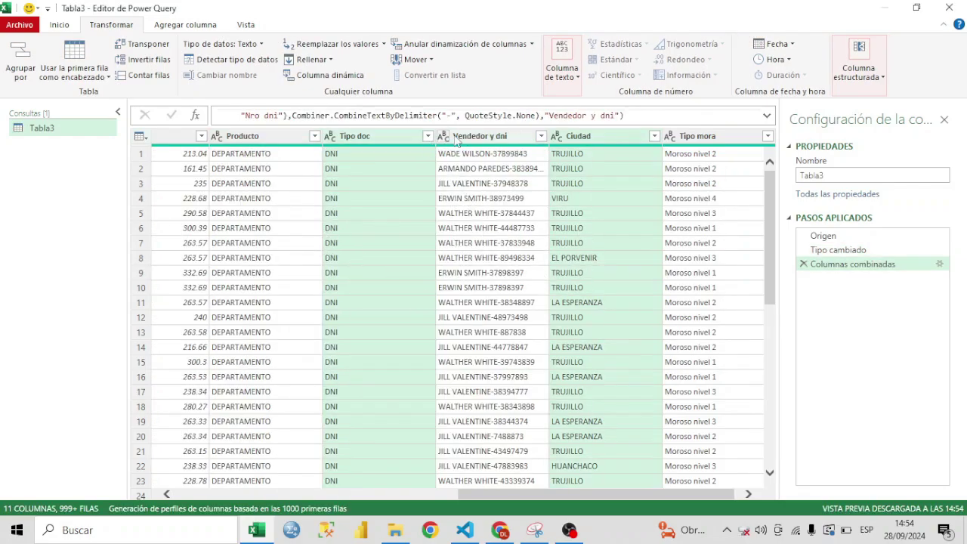
click(488, 142)
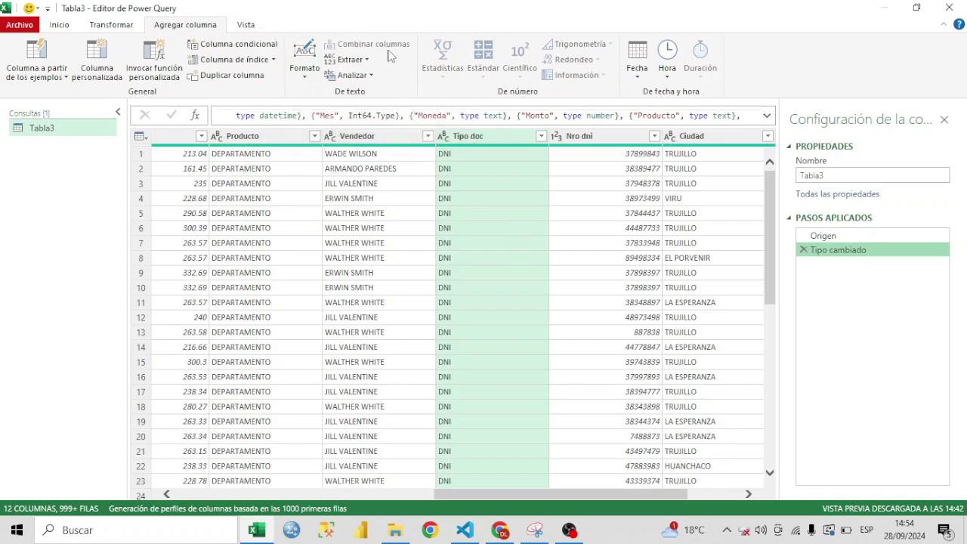
Add a new merged column "Vendedor y dni" from Vendedor and Nro dni, keeping both originals and using the custom separator "-".
click(383, 141)
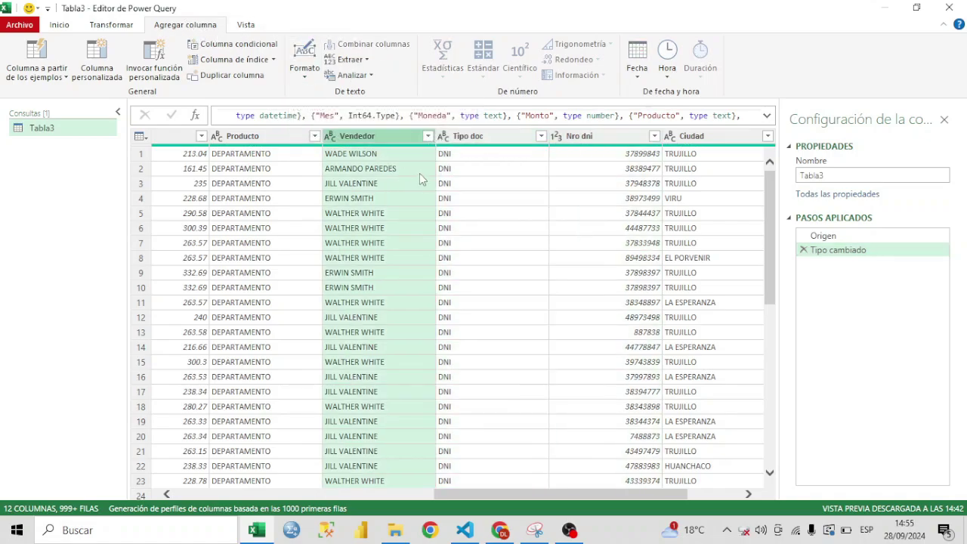
ctrl+click(562, 135)
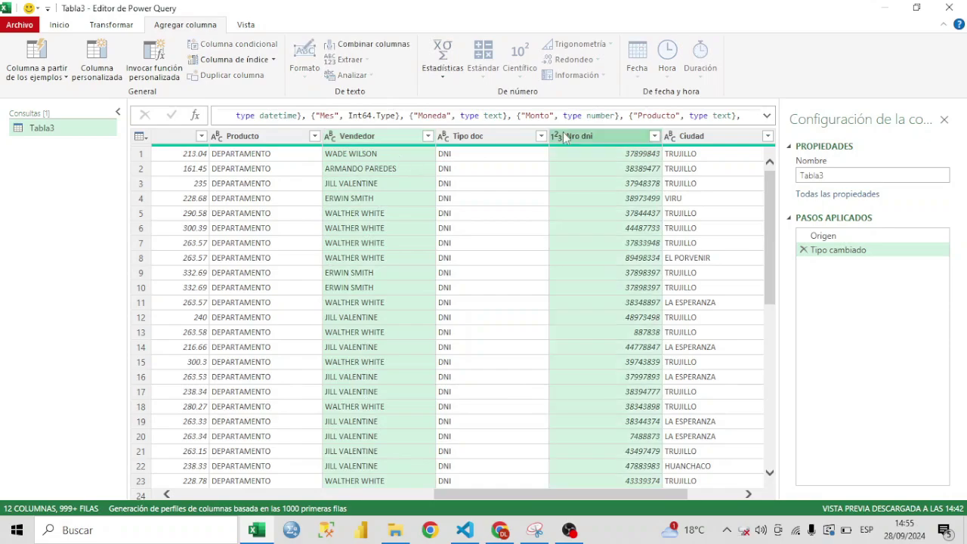
click(360, 49)
click(338, 250)
click(347, 367)
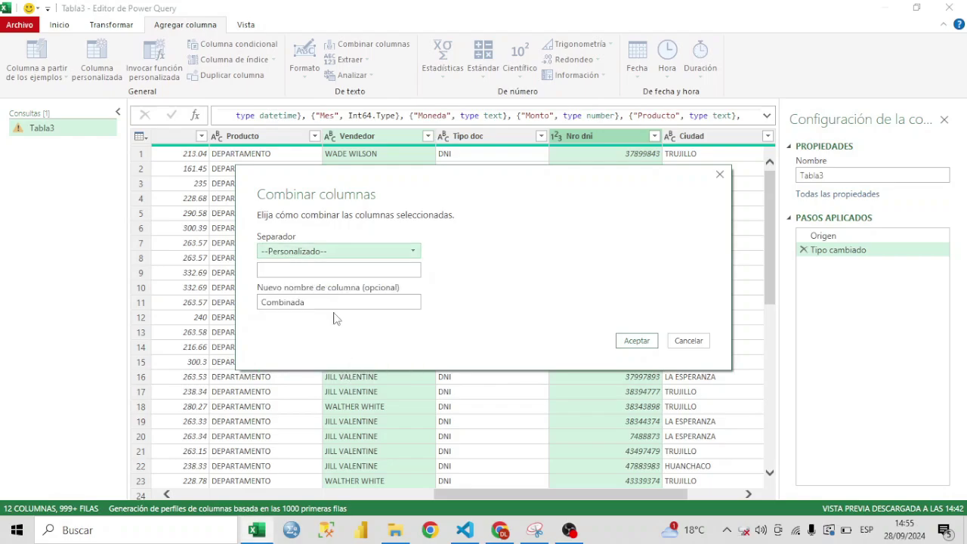
click(326, 266)
text(-)
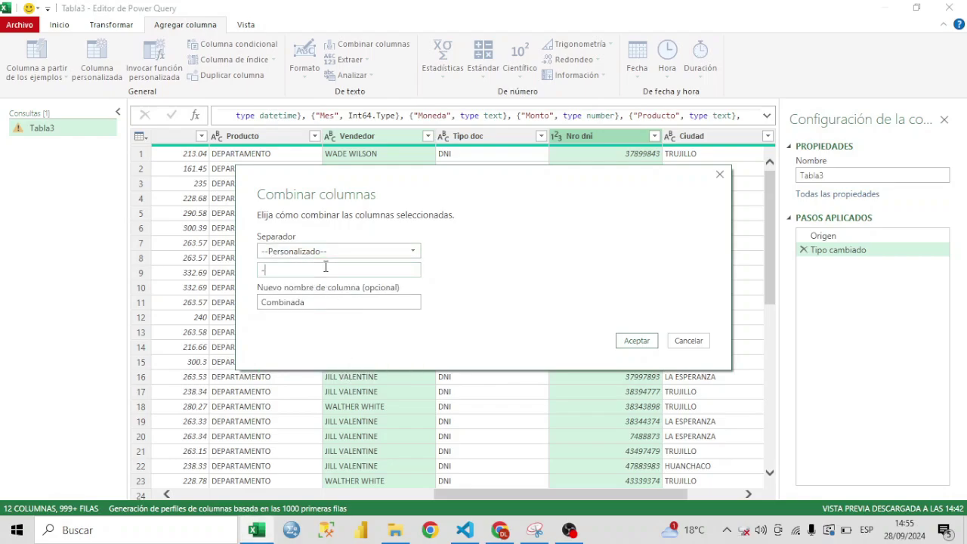
double_click(364, 303)
text(Vendedor y dni)
click(637, 340)
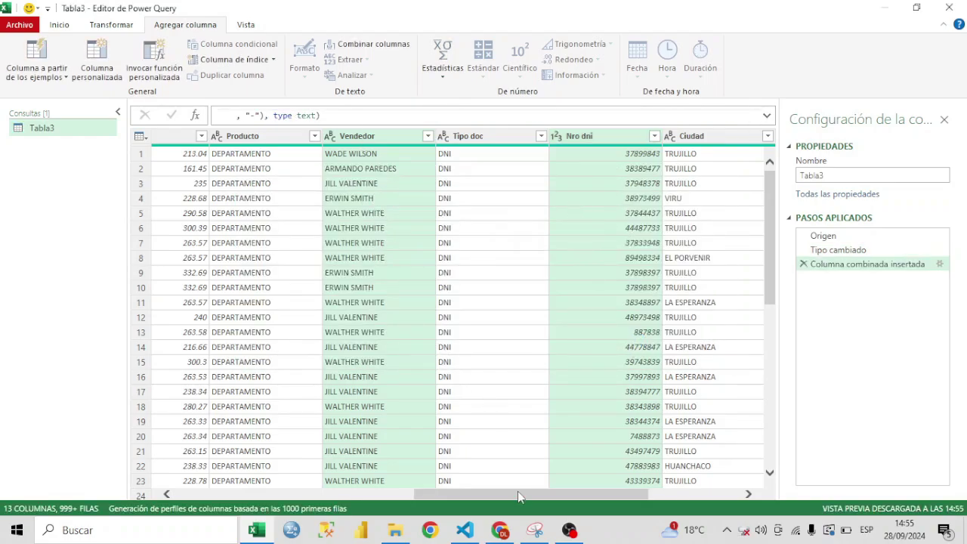
drag(530, 492, 622, 491)
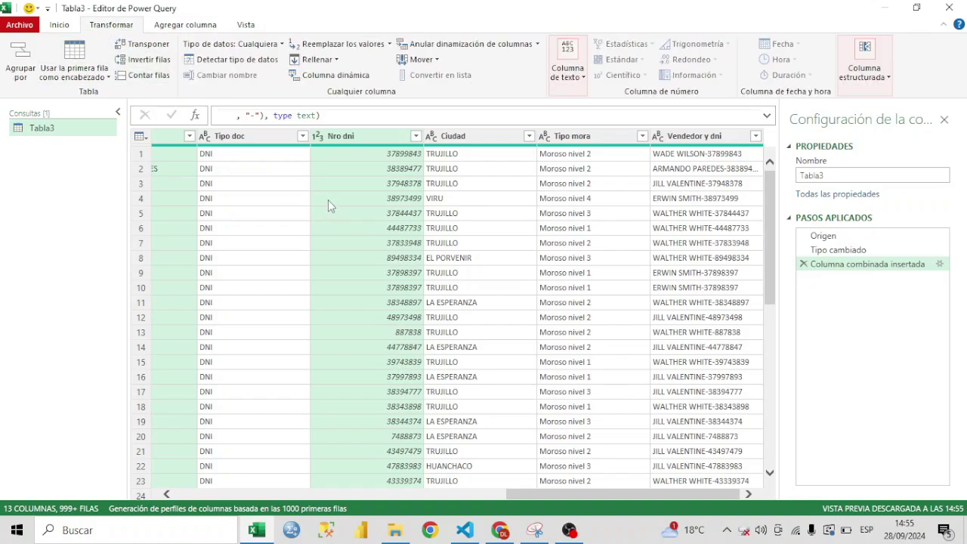
click(193, 27)
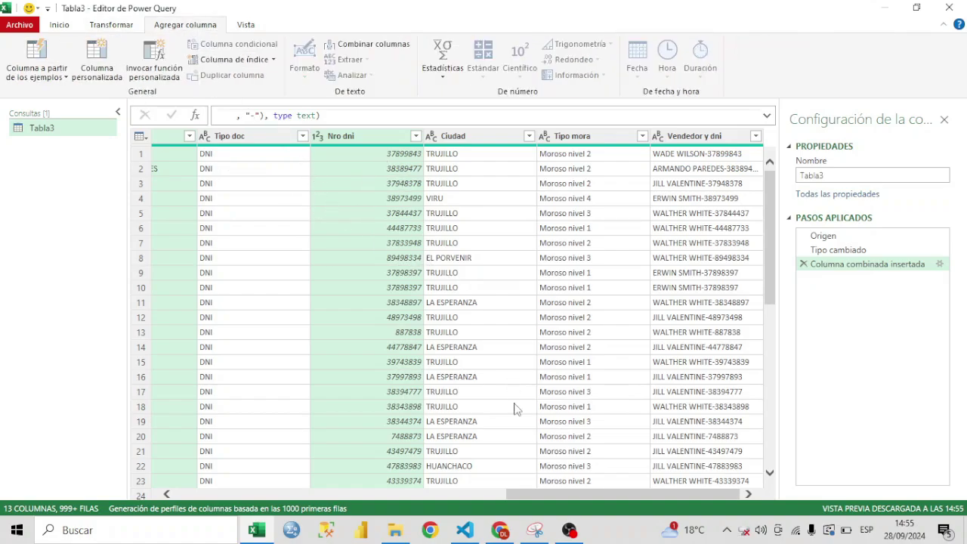
drag(561, 494, 525, 495)
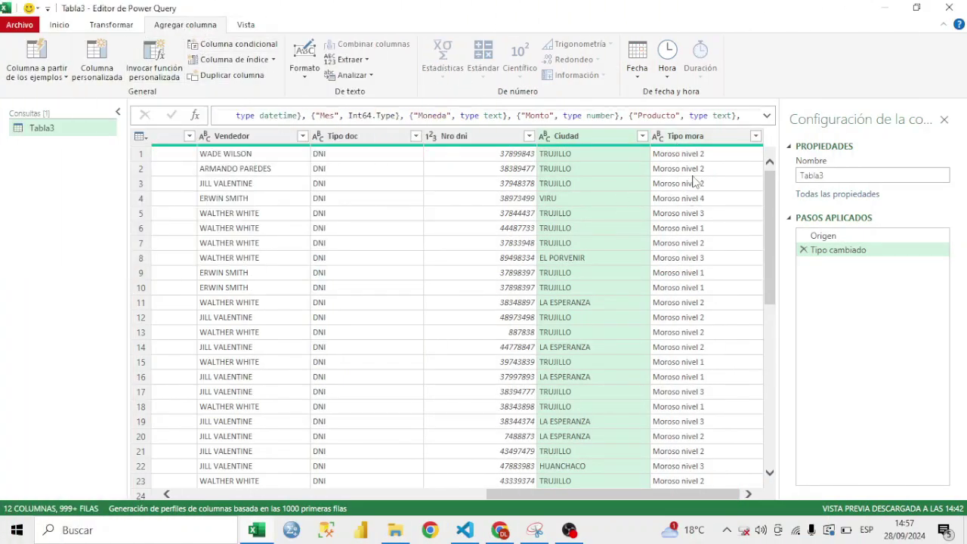
Try adding lowercase, uppercase and capitalize-each-word versions of the Tipo mora column.
click(682, 139)
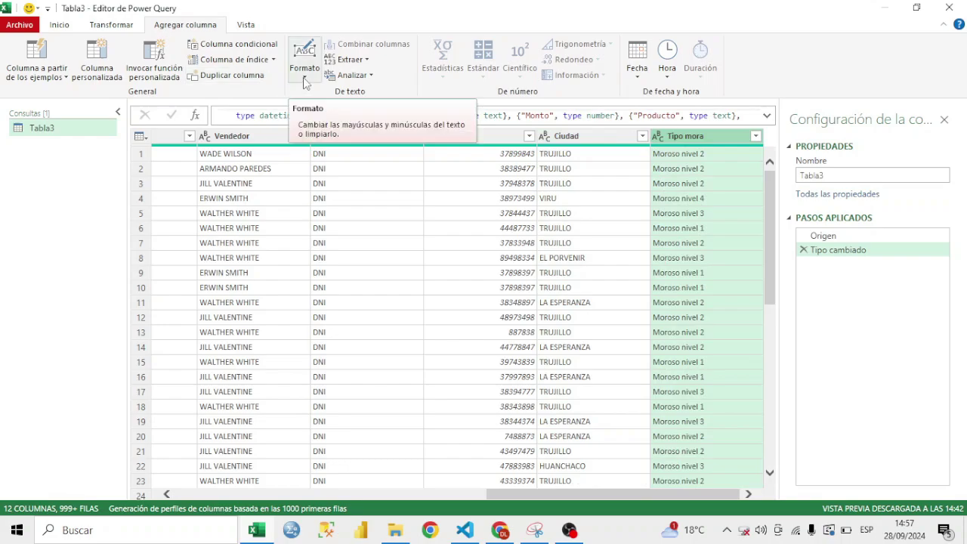
click(304, 69)
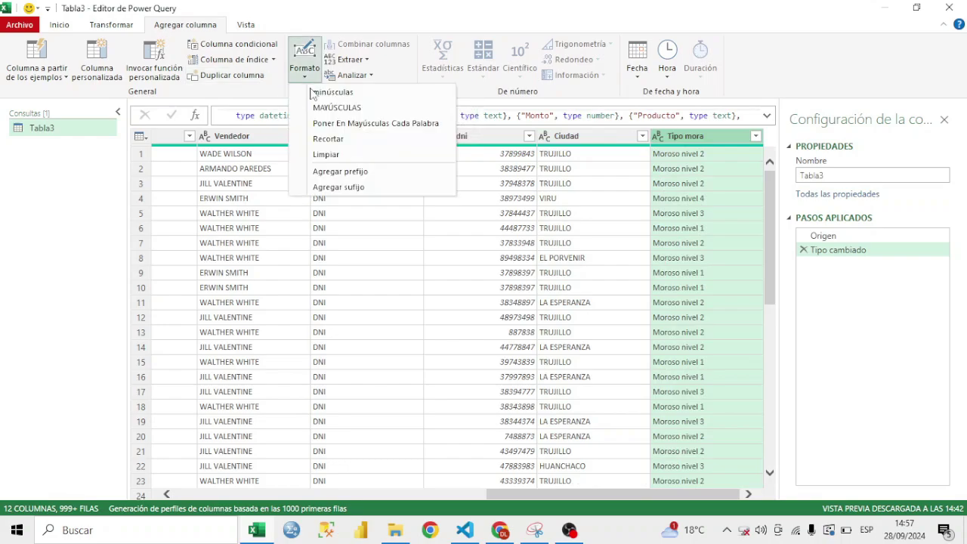
click(359, 97)
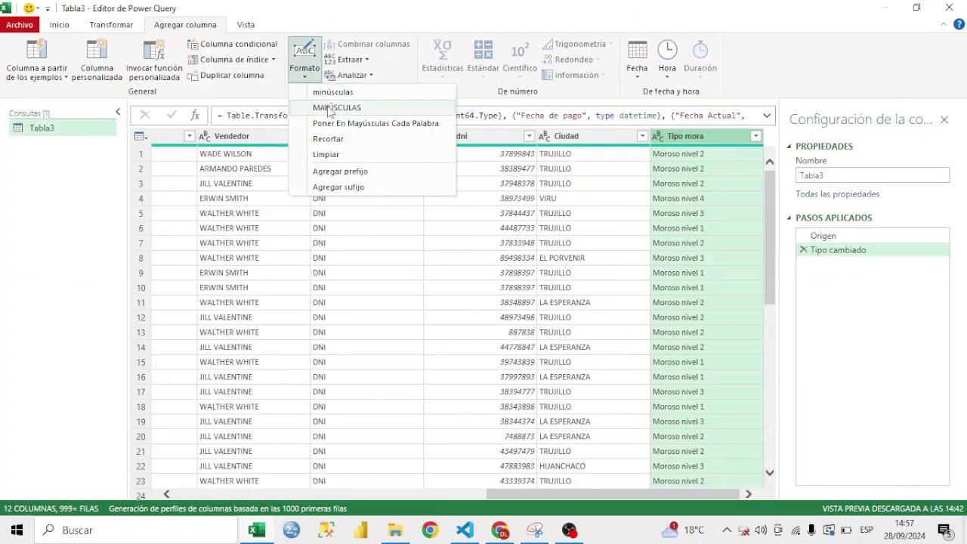
click(329, 108)
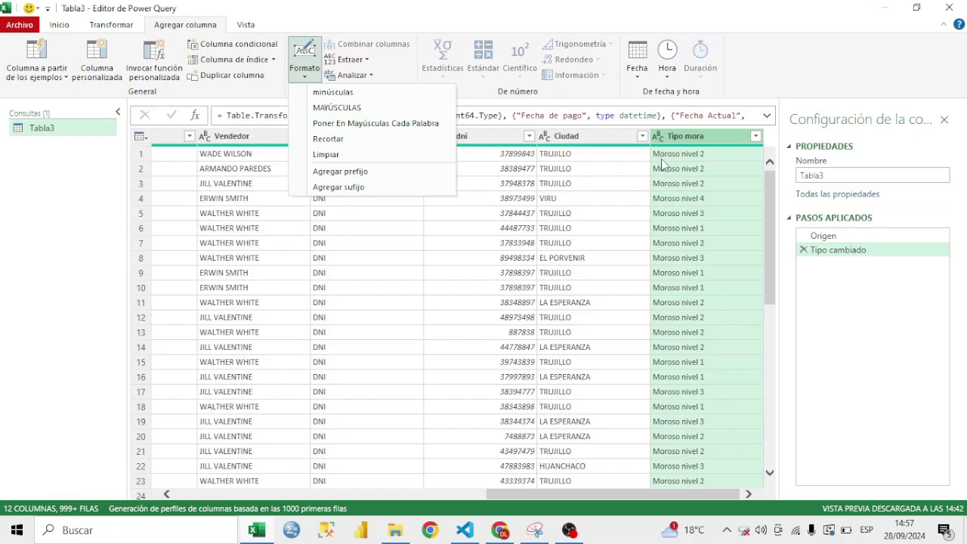
click(426, 126)
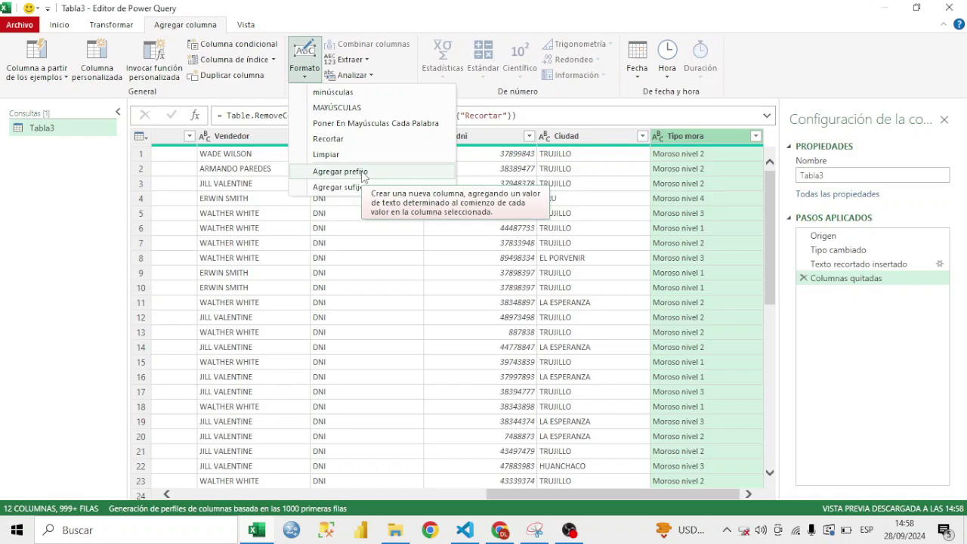
Add a column that prefixes the Tipo mora values with "@", and another that appends a suffix to them.
click(363, 173)
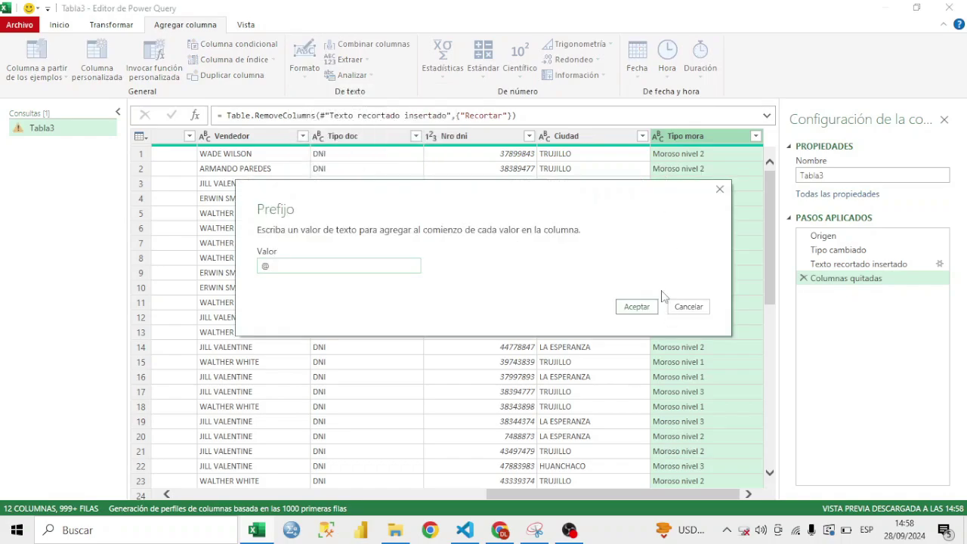
click(637, 307)
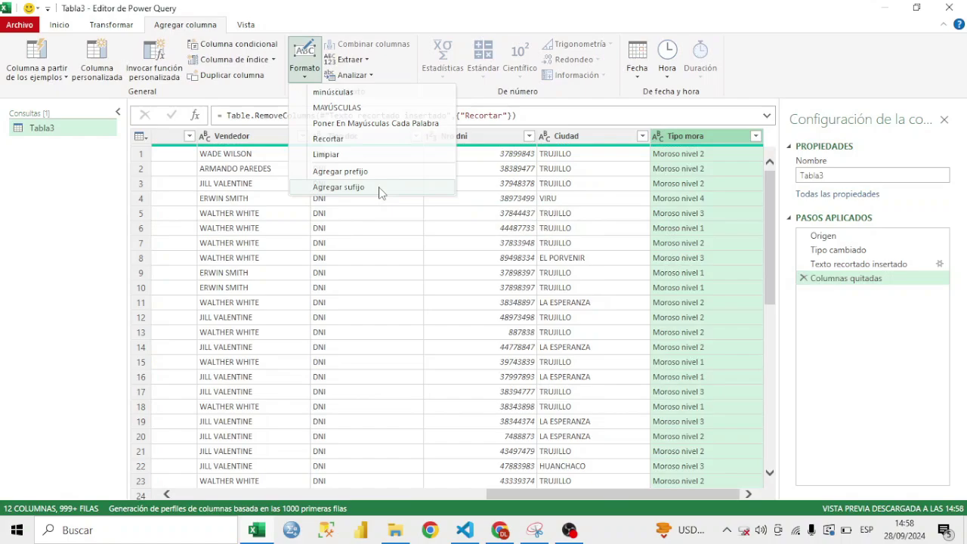
click(355, 186)
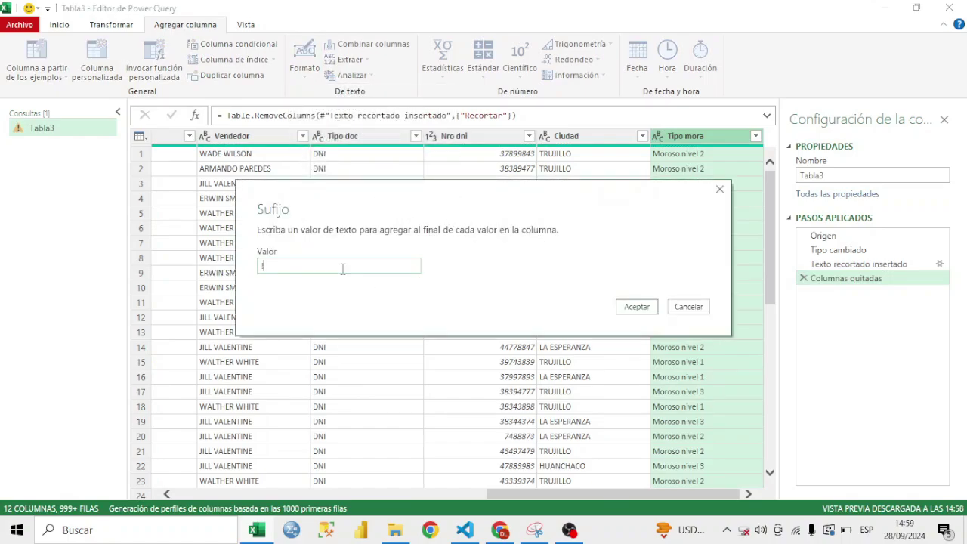
click(637, 307)
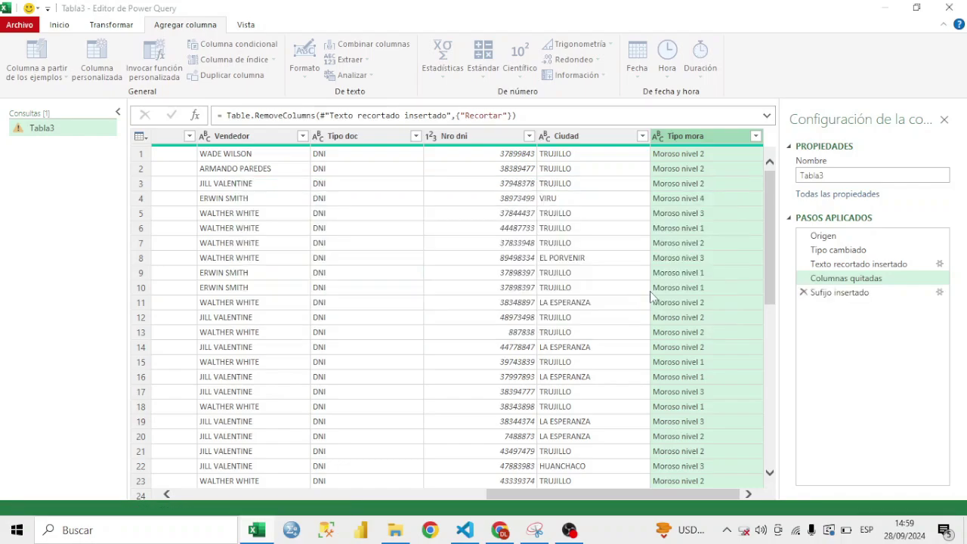